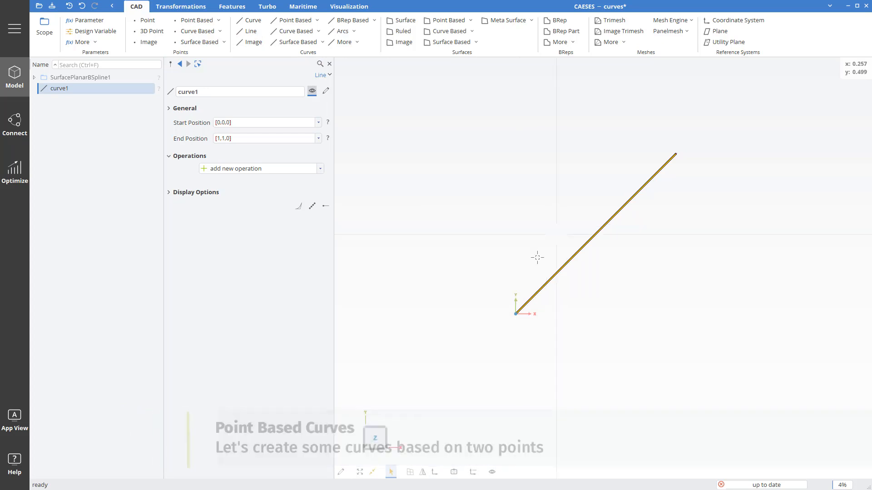
- Create an F-Spline curve from [0,0,0] to [1,1,0] alongside the existing line
scroll(535, 260, up, 3)
scroll(535, 259, down, 1)
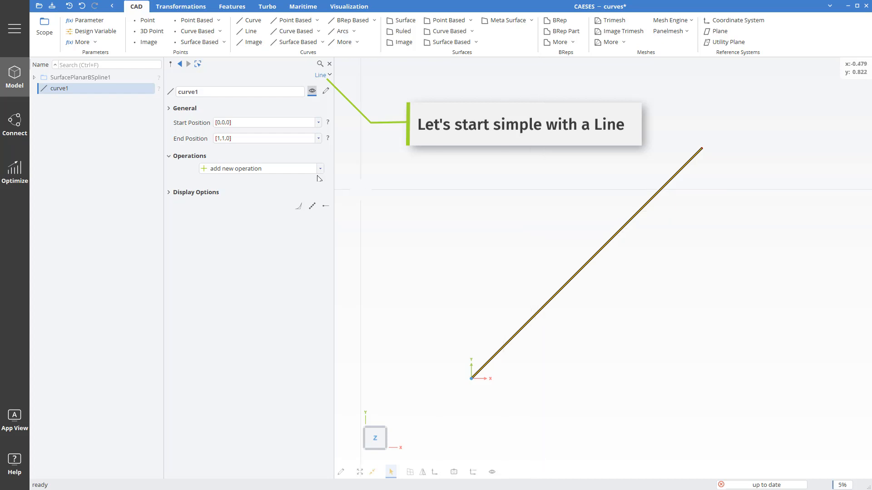
click(129, 113)
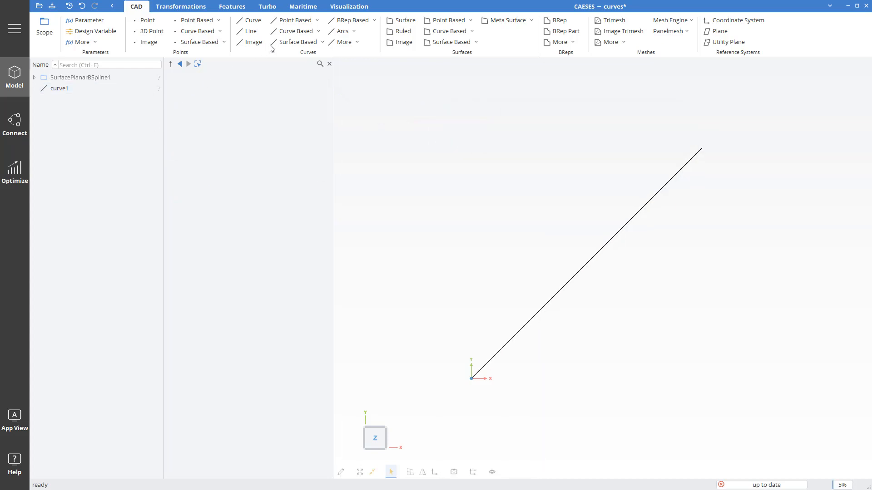
click(296, 21)
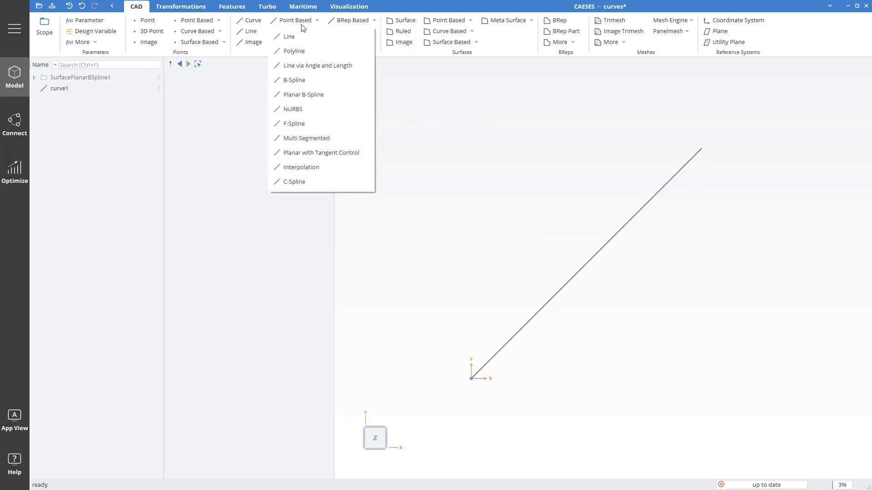
click(304, 125)
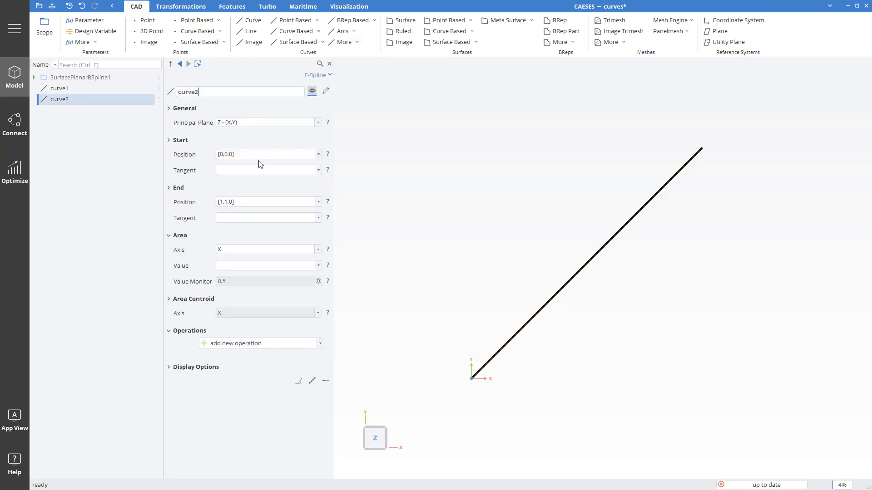
- Set both the start and end tangents of the F-Spline to 0
click(244, 170)
text(0)
click(240, 217)
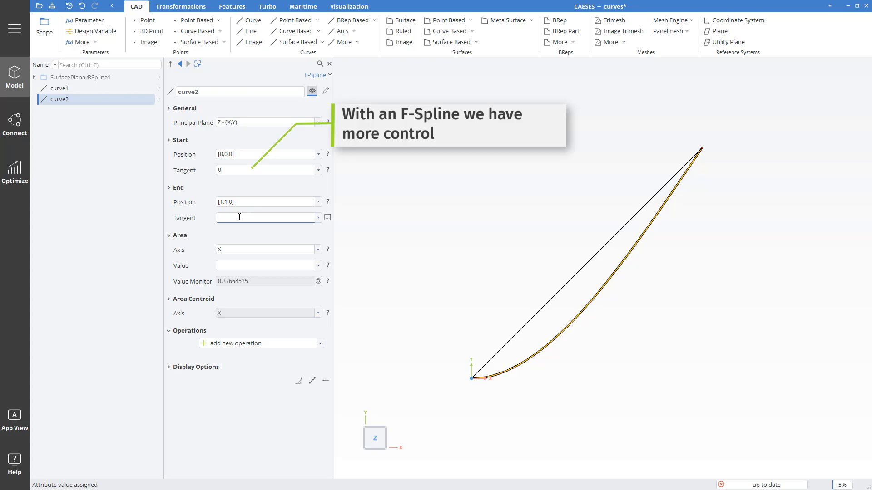
text(0)
key(Return)
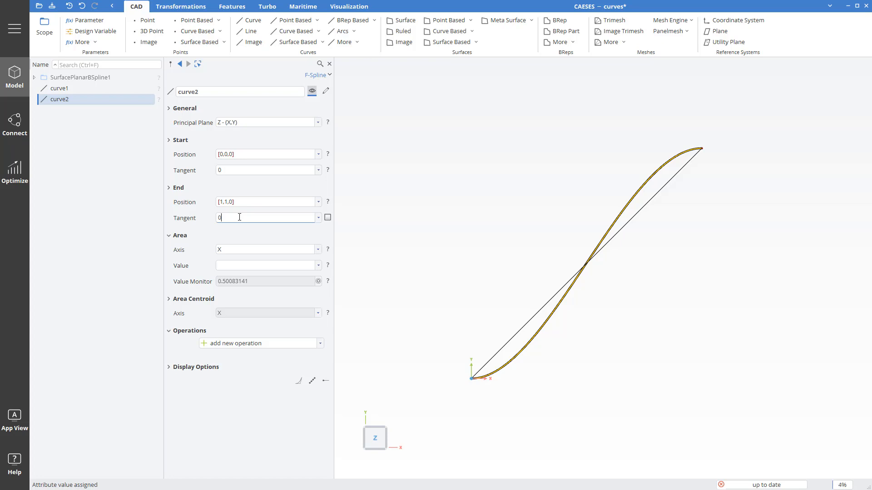
- Create a Planar with Tangent Control curve between the same start and end positions
click(118, 132)
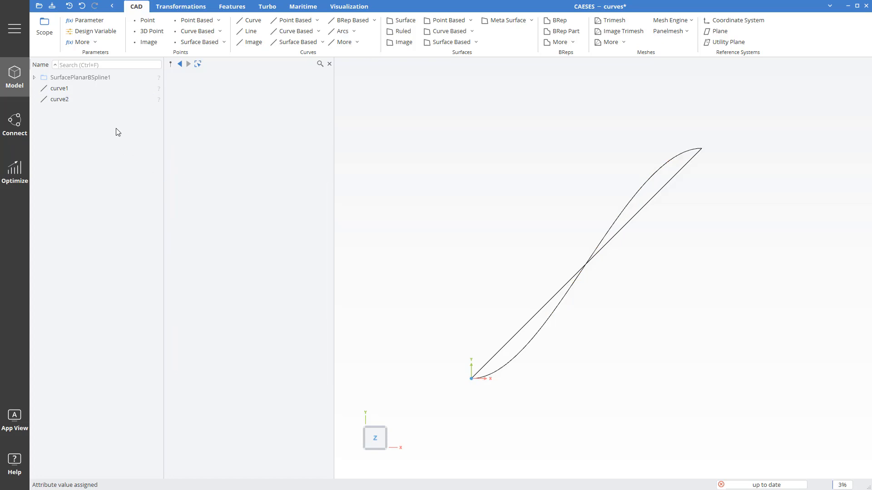
click(303, 22)
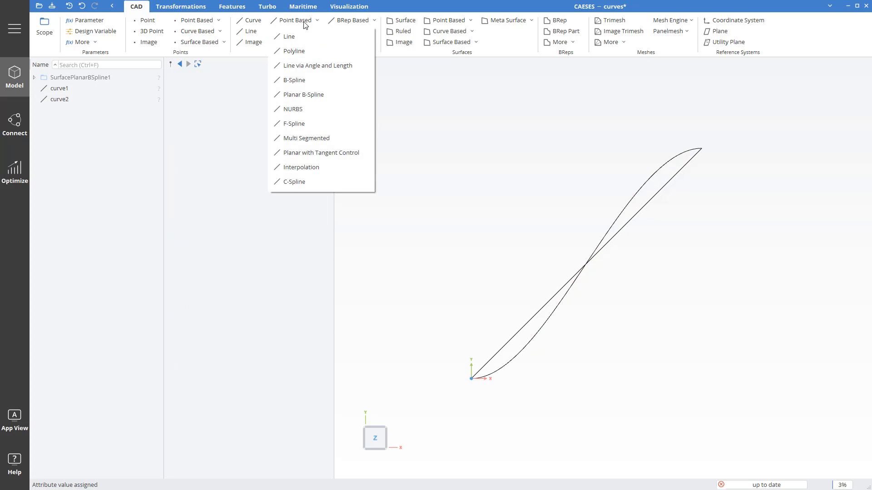
click(316, 154)
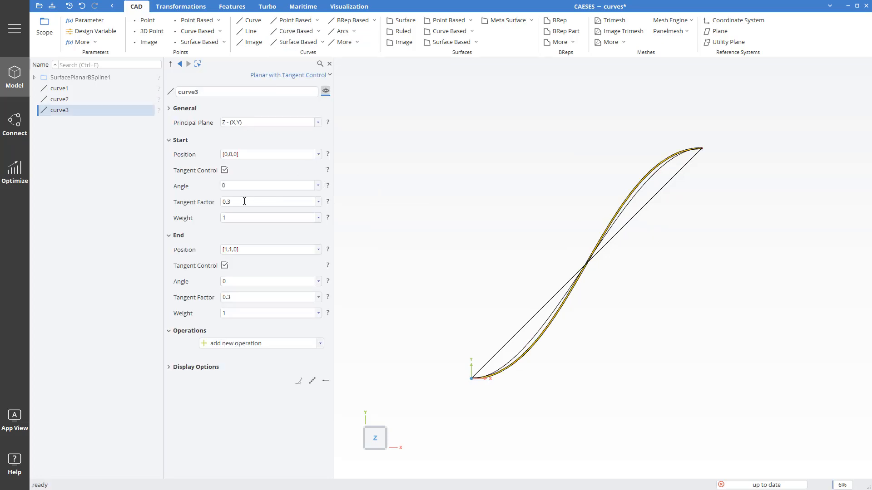
- Set the start and end tangent factors of the tangent-controlled curve to 0.5
click(240, 201)
key(Return)
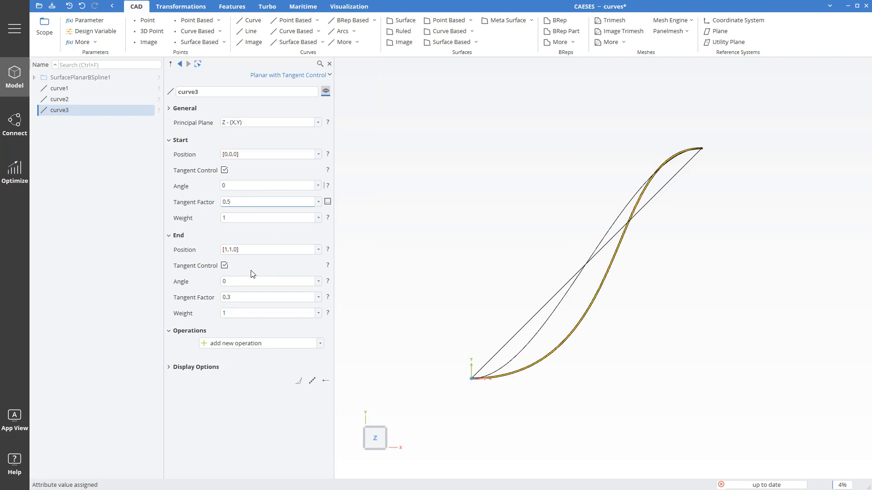
click(244, 297)
text(5)
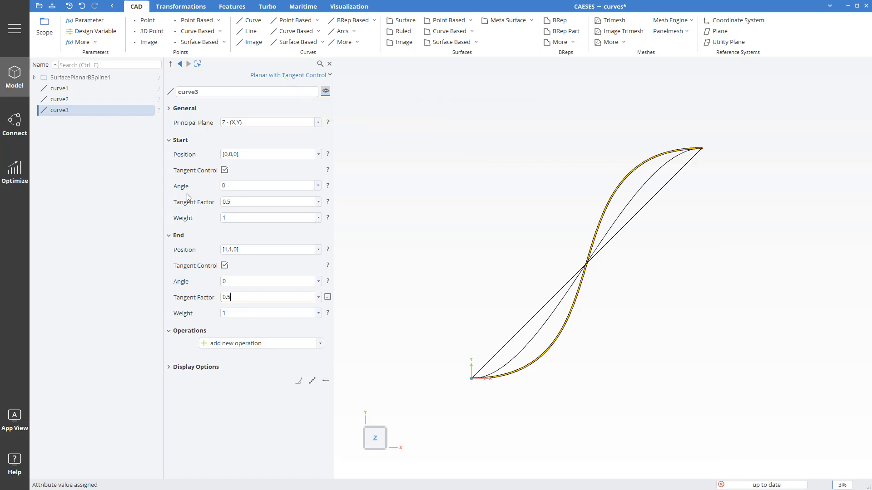
- Delete the three demonstration curves and create a 3D point at the origin
click(87, 91)
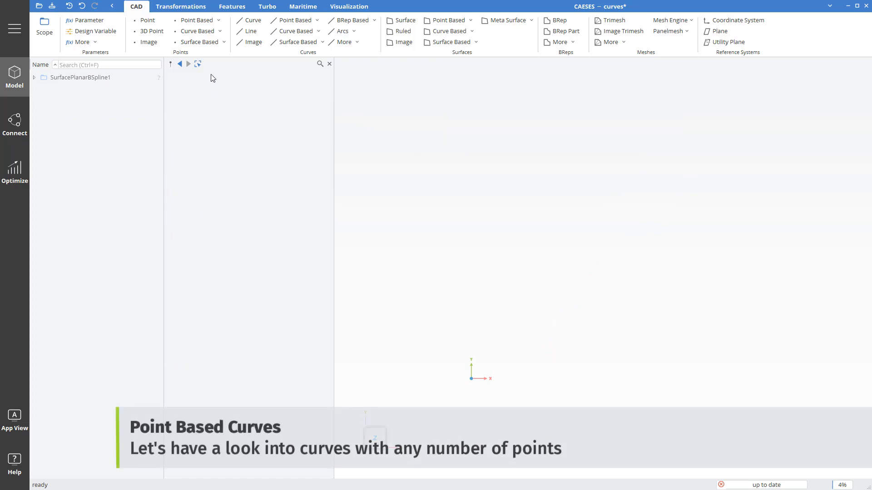
click(152, 31)
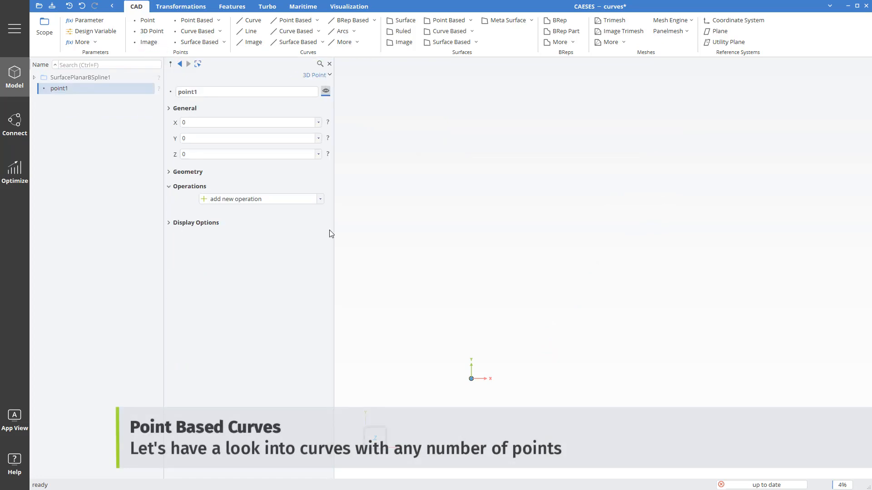
click(471, 379)
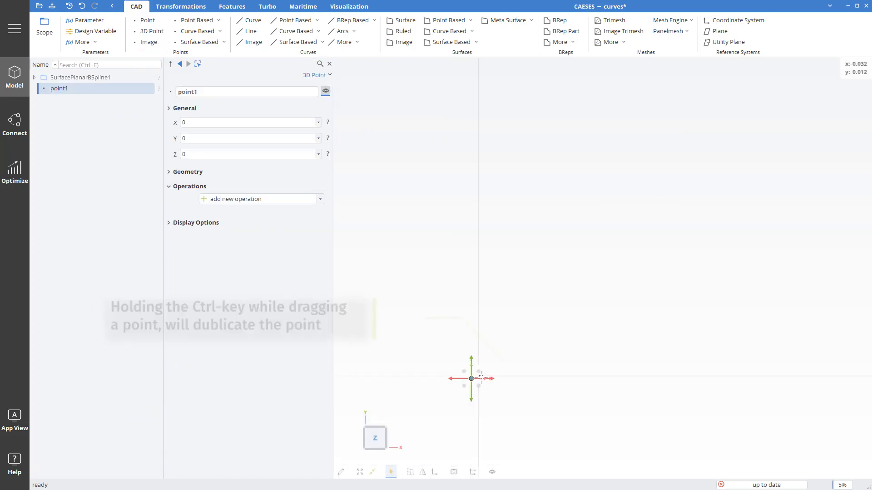
- Duplicate the origin point along the X axis into three more points at about X 0.43, 0.80 and 1.21
ctrl+drag(486, 378, 675, 388)
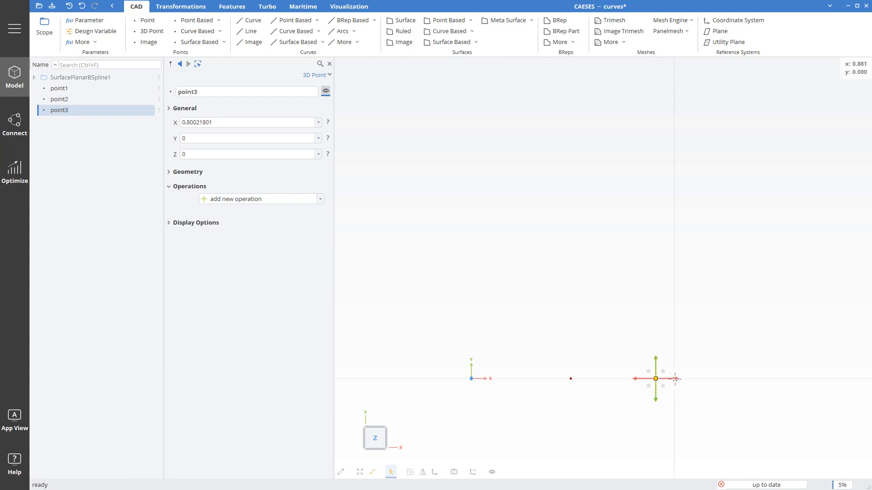
ctrl+drag(747, 386, 768, 389)
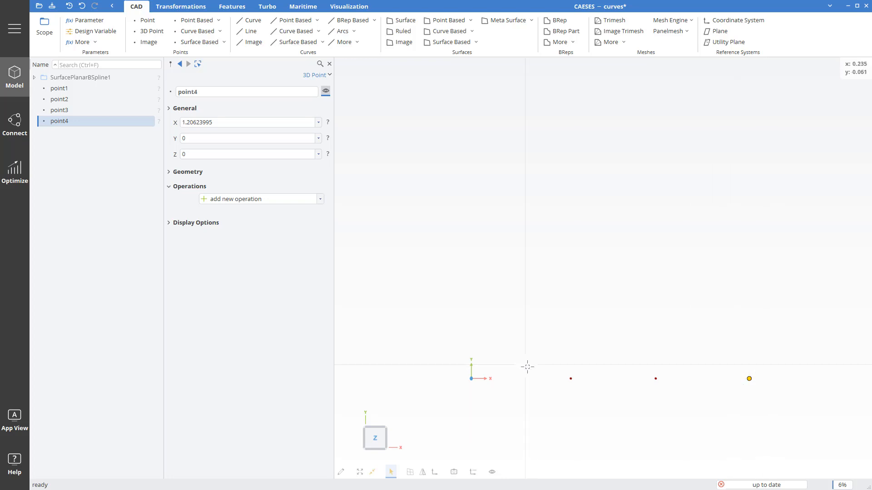
- Move point2 up to about Y 0.23 and point3 down to about Y -0.17
click(570, 378)
drag(570, 351, 569, 296)
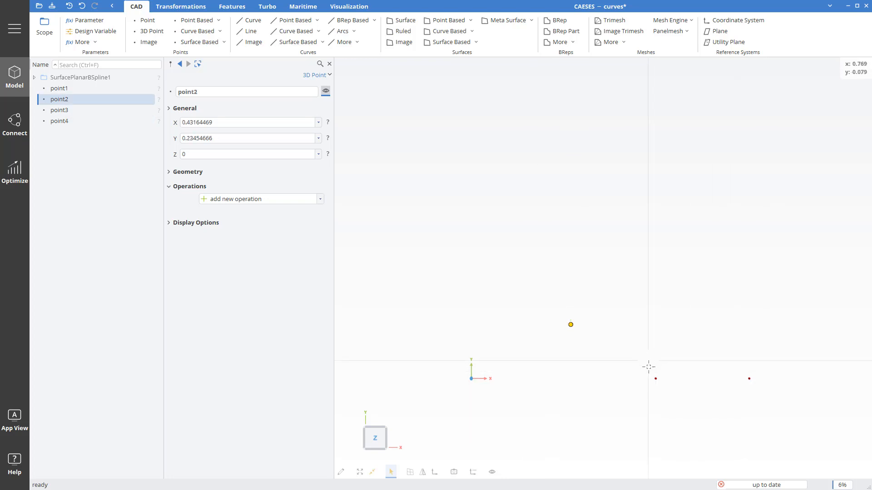
click(656, 379)
drag(656, 368, 655, 407)
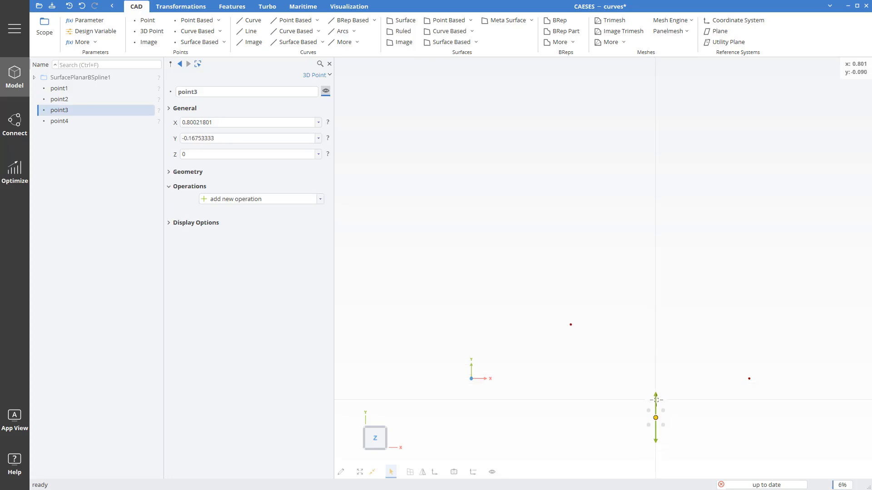
- Create a B-Spline curve from all four points
click(471, 378)
shift+click(571, 324)
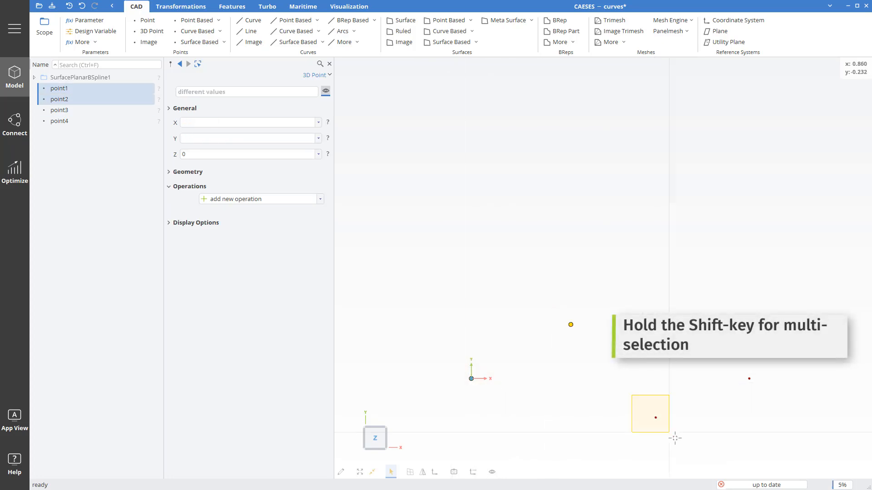
shift+click(655, 418)
shift+drag(771, 417, 773, 417)
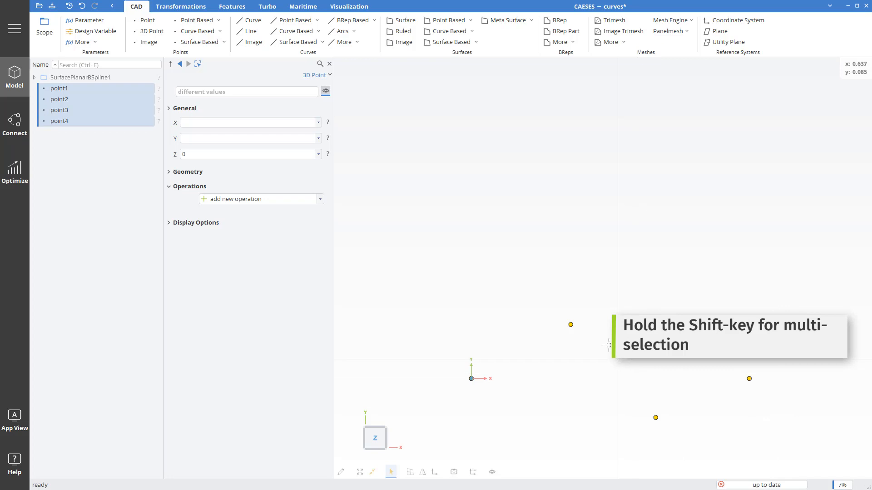
click(306, 21)
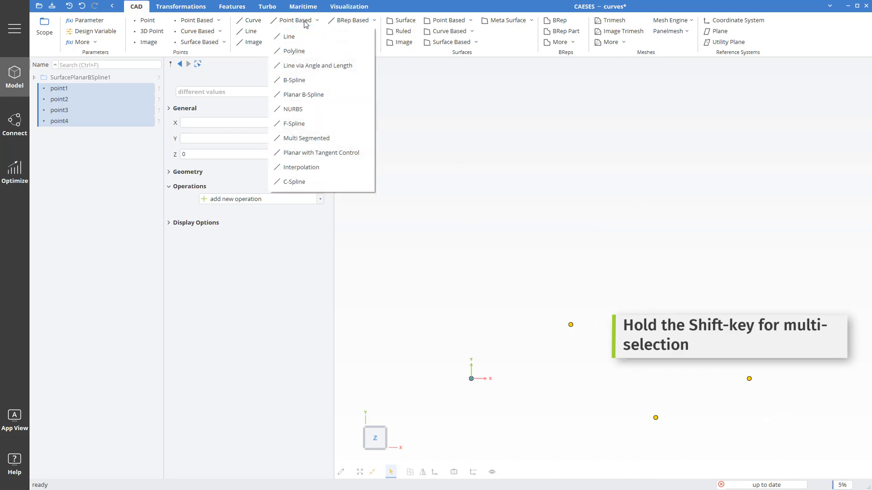
click(306, 79)
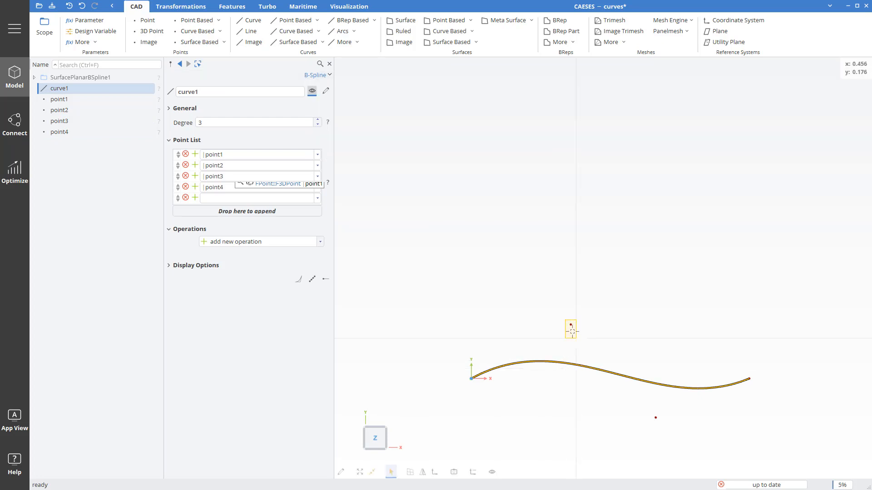
- Reshape the B-Spline by moving its control point point2 up to about Y 0.40
click(571, 325)
drag(569, 319, 571, 280)
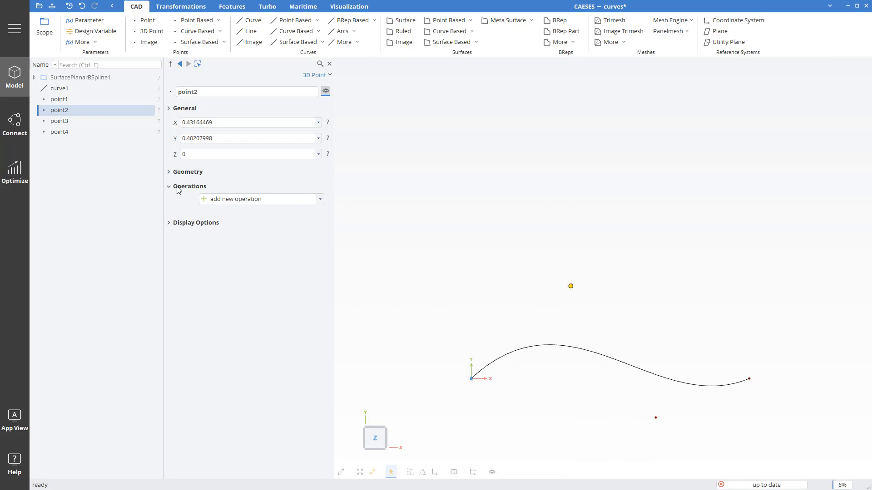
click(138, 168)
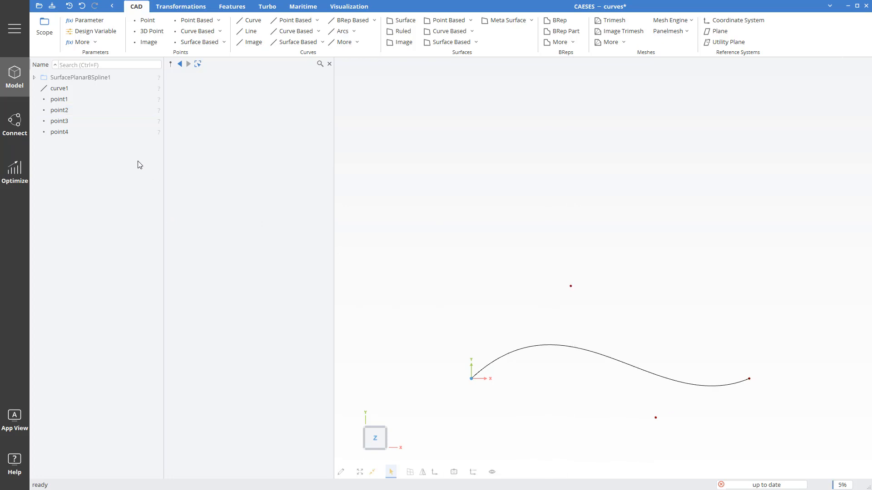
- Create an Interpolation curve through point1, point2, point3 and point4
click(105, 98)
shift+click(95, 132)
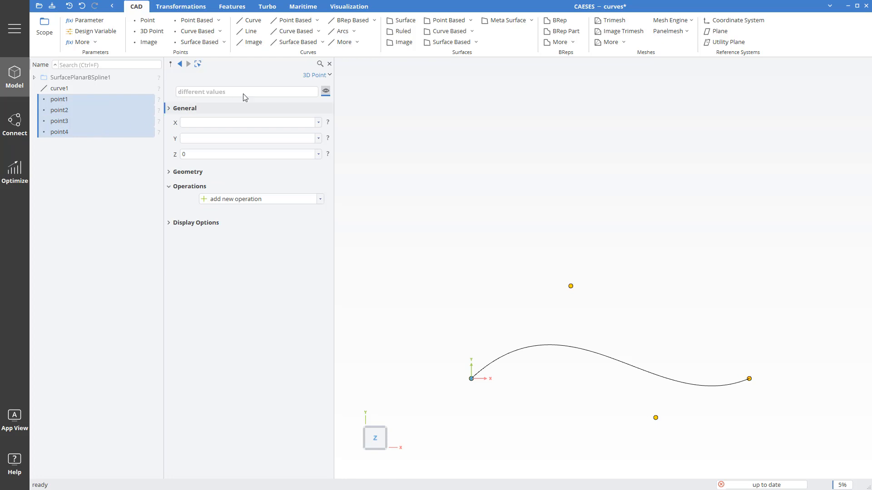
click(294, 22)
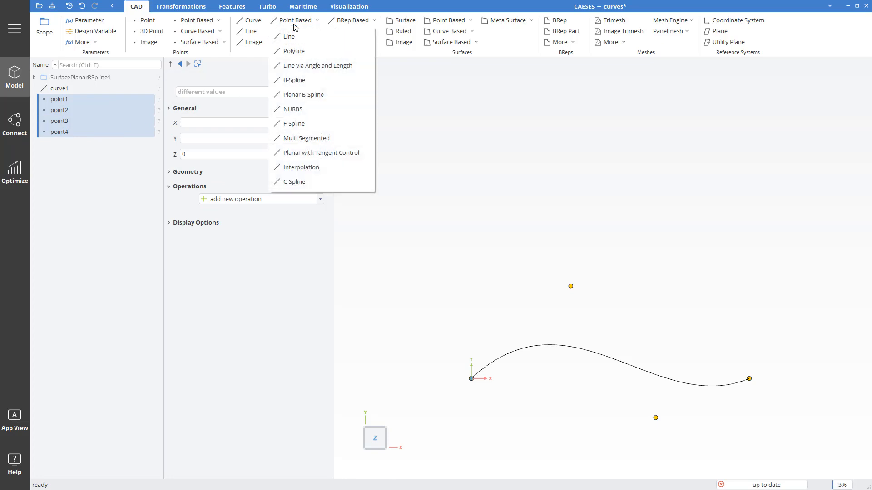
click(299, 167)
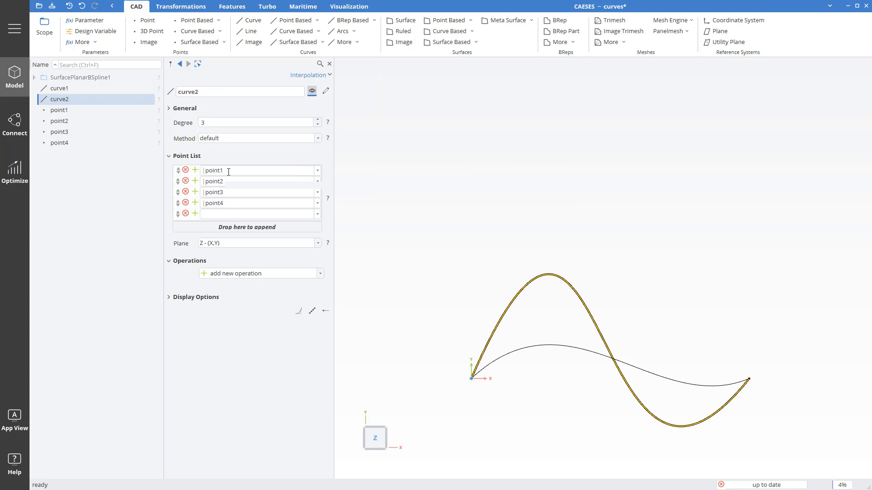
- Give the interpolation curve a 0 tangent at both ends by setting its end entries to [|point1, 0] and [|point4, 0]
click(229, 172)
text([)
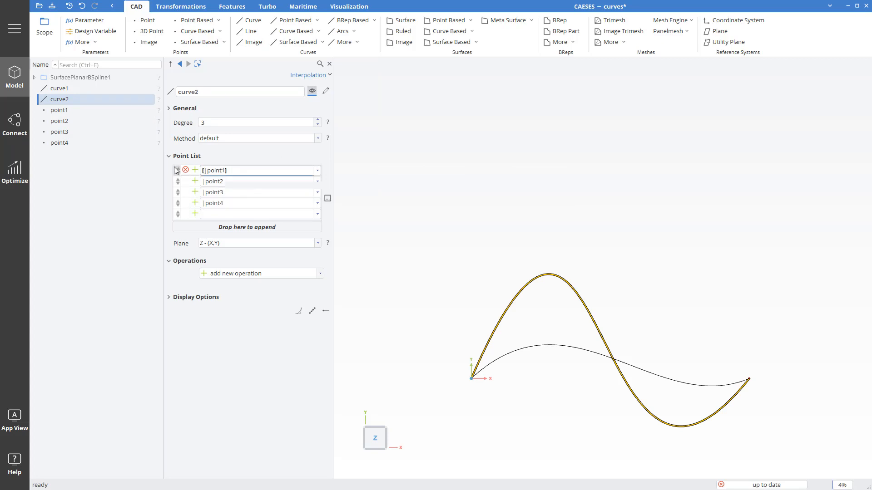
text(,0)
key(Return)
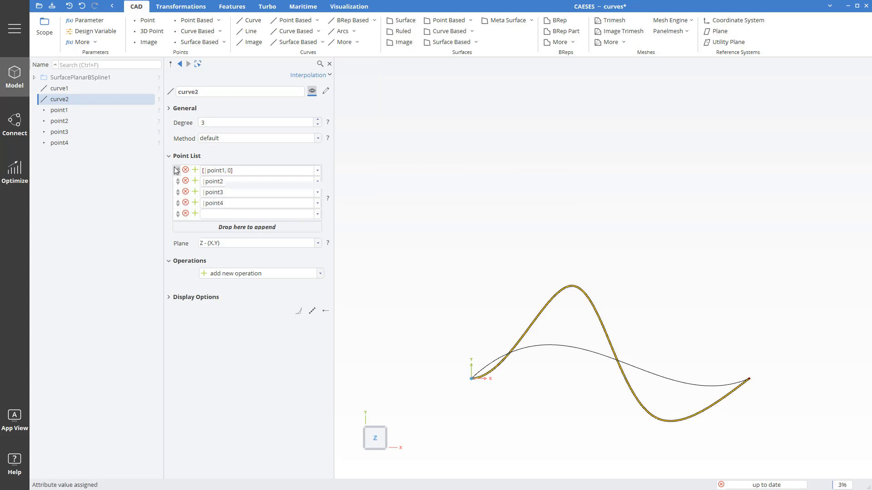
click(204, 203)
text([)
key(Return)
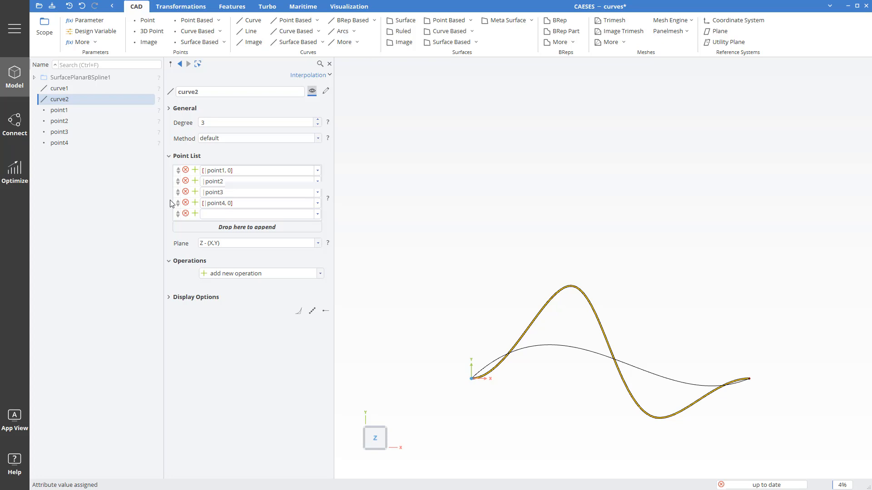
- Hide the B-Spline curve1 in the 3D view
ctrl+click(47, 89)
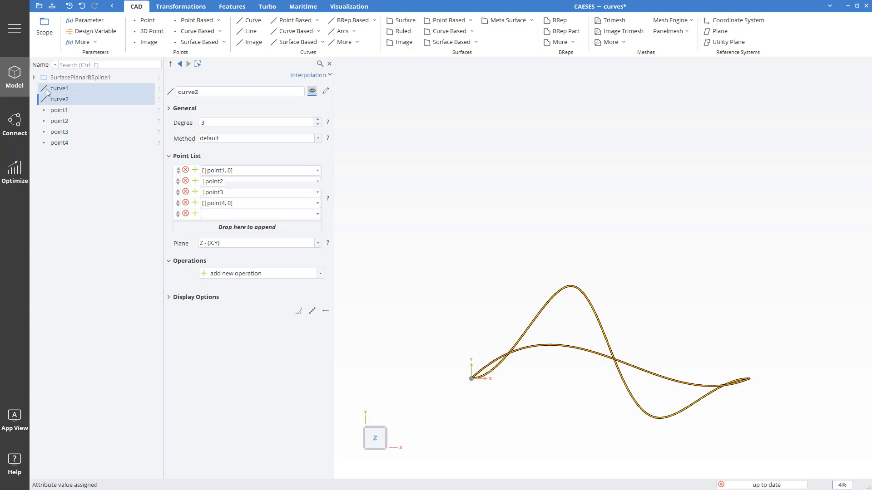
click(46, 89)
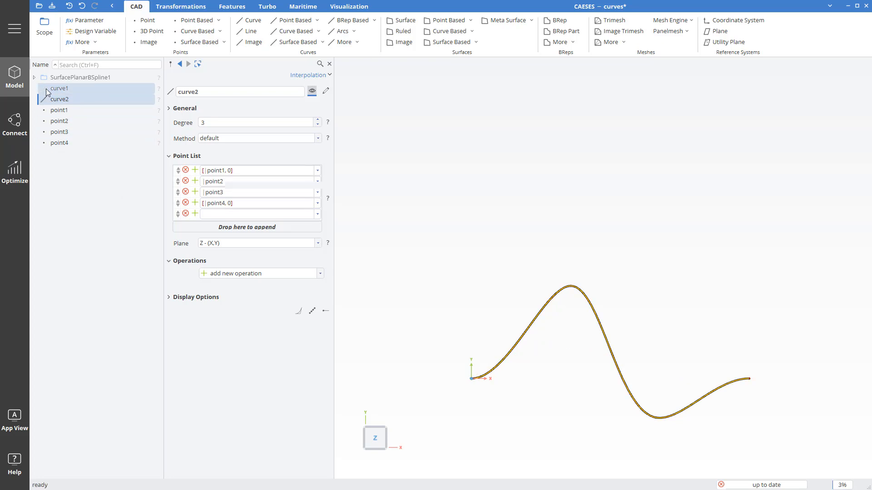
- Create an Image curve of curve2 and limit its domain to [0, 0.5]
click(254, 44)
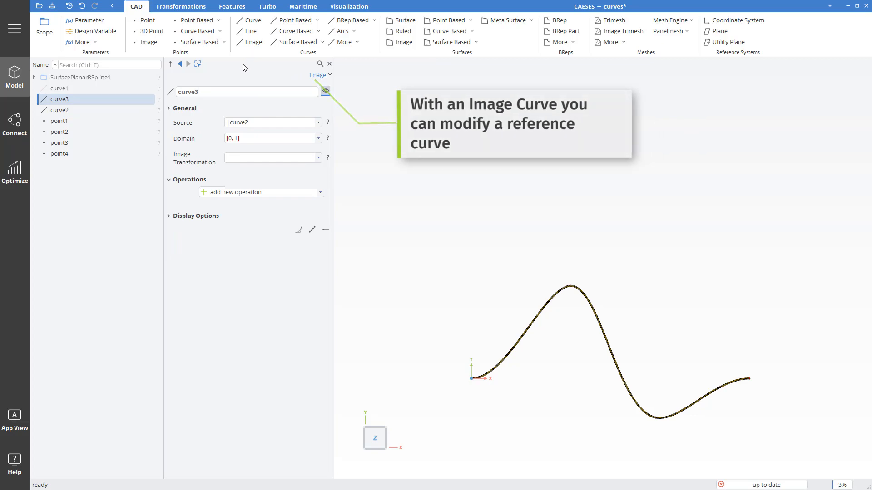
double_click(237, 138)
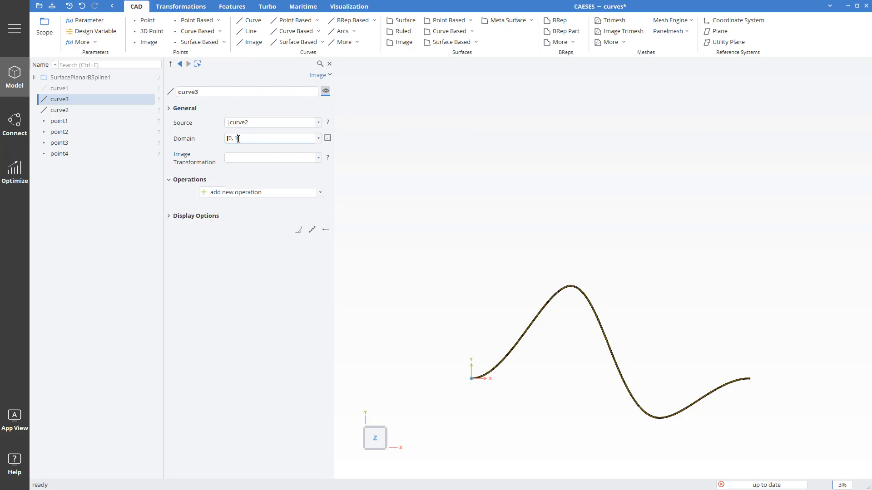
text(.5)
key(Return)
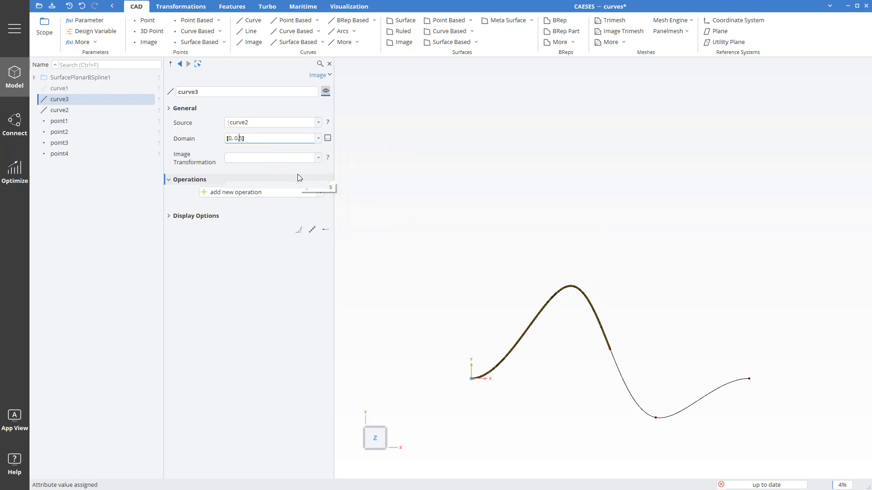
- Limit the image curve's domain to [0.2, 0.8]
key(Return)
key(Return)
text(.2)
key(Return)
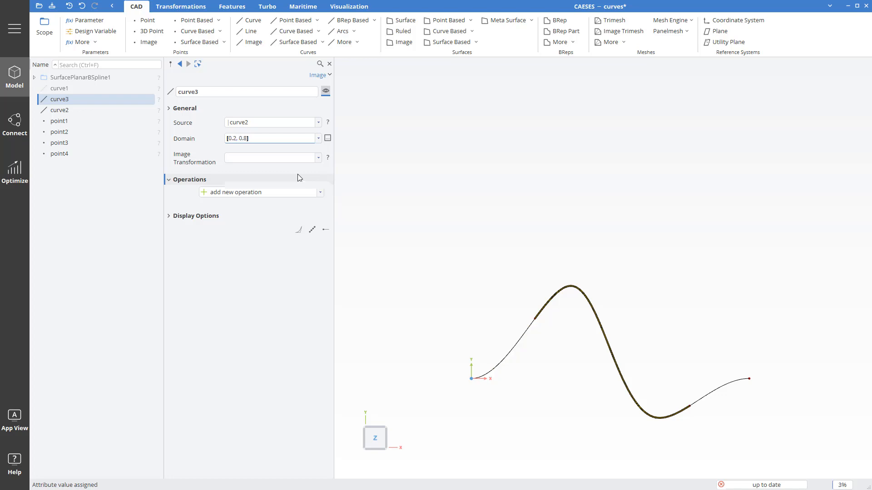
- Reverse the orientation of the image curve by setting its domain to [0.8, 0.2]
key(BackSpace)
text(8)
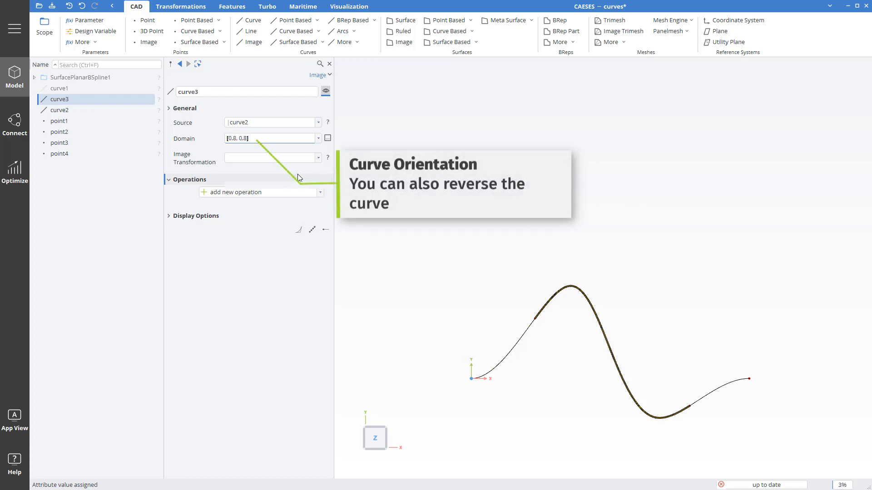
key(BackSpace)
text(2)
- Display the curve start marker on the image curve and on its source curve2
click(324, 231)
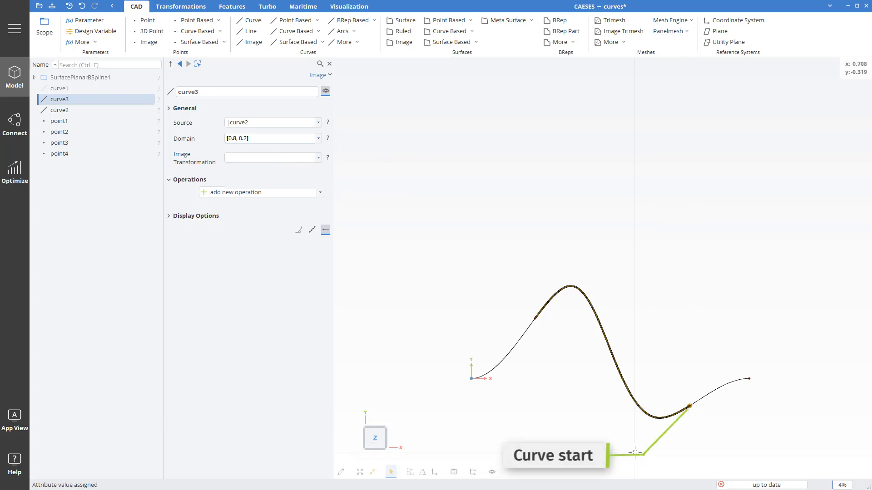
click(523, 358)
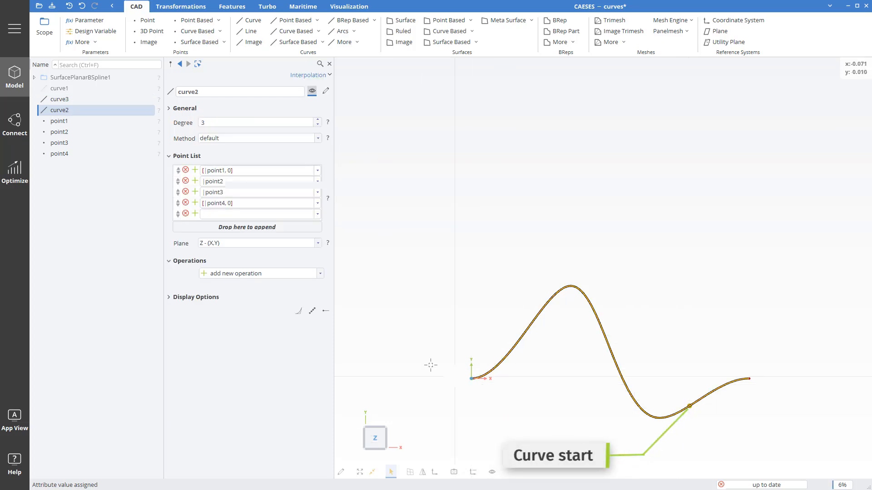
click(447, 303)
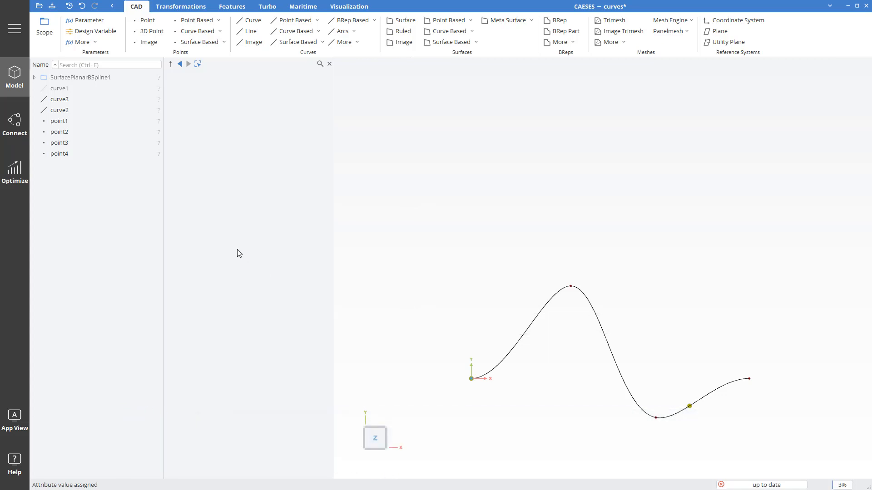
- Hide curve2 and show the SurfacePlanarBSpline1 surface in a tilted 3D view
click(44, 107)
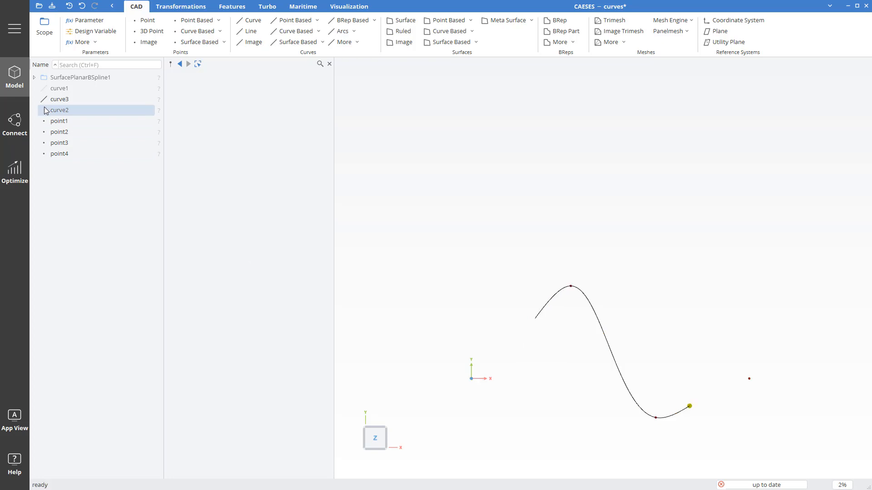
click(46, 78)
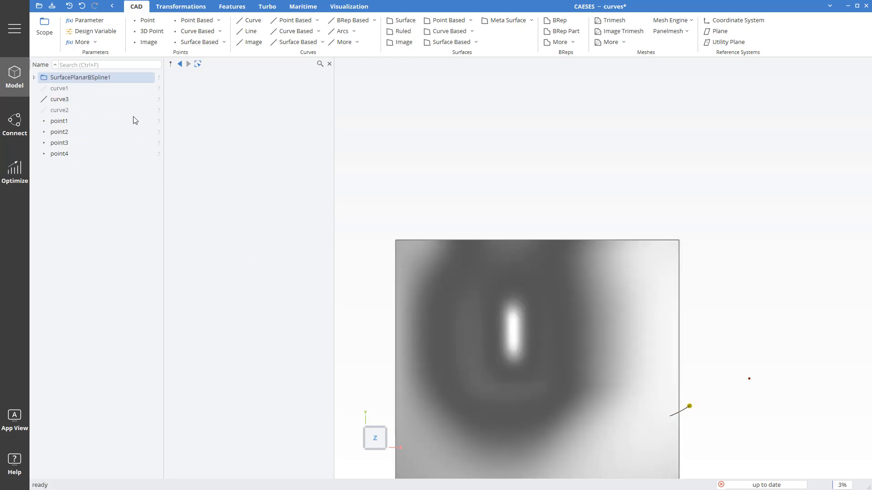
scroll(569, 259, down, 3)
drag(590, 308, 593, 253)
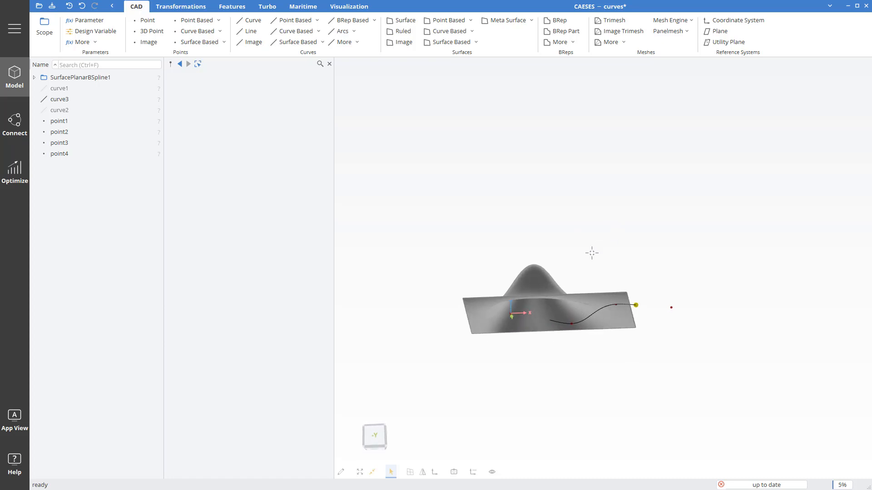
- Move point1 to point4 together to Z -0.1361347 below the surface, and show curve2 in place of curve3
drag(93, 121, 91, 157)
drag(670, 288, 602, 290)
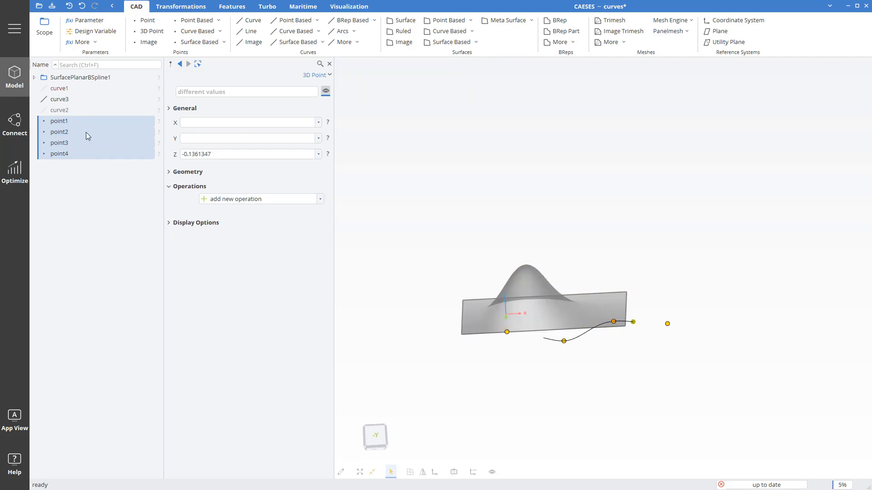
click(44, 99)
click(44, 111)
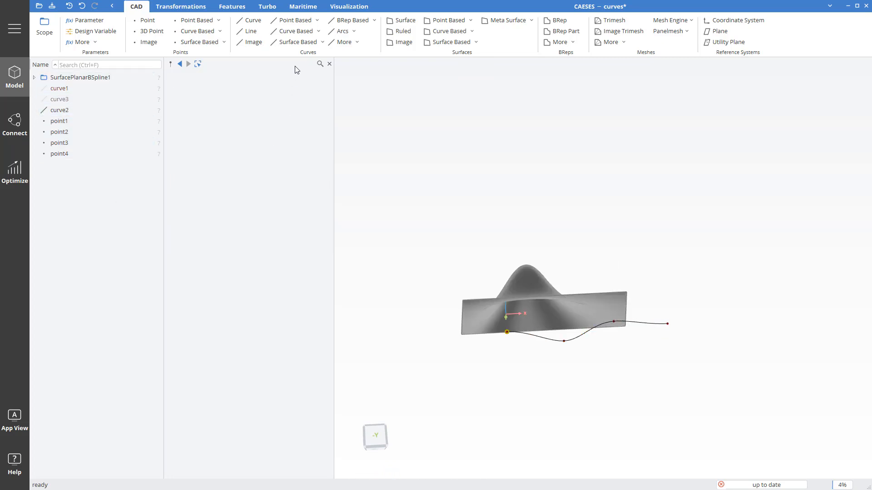
- Create a Projection curve with the SurfacePlanarBSpline1 surface as its surface and curve2 as its source
click(301, 43)
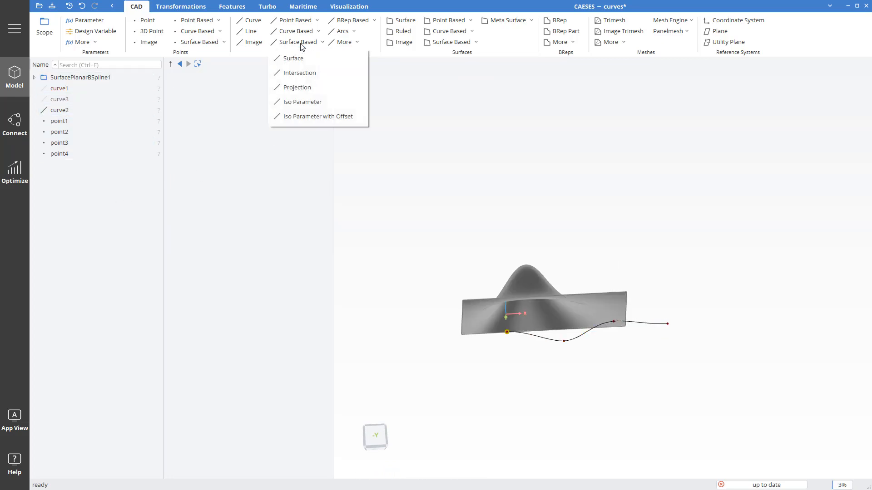
click(302, 87)
click(221, 123)
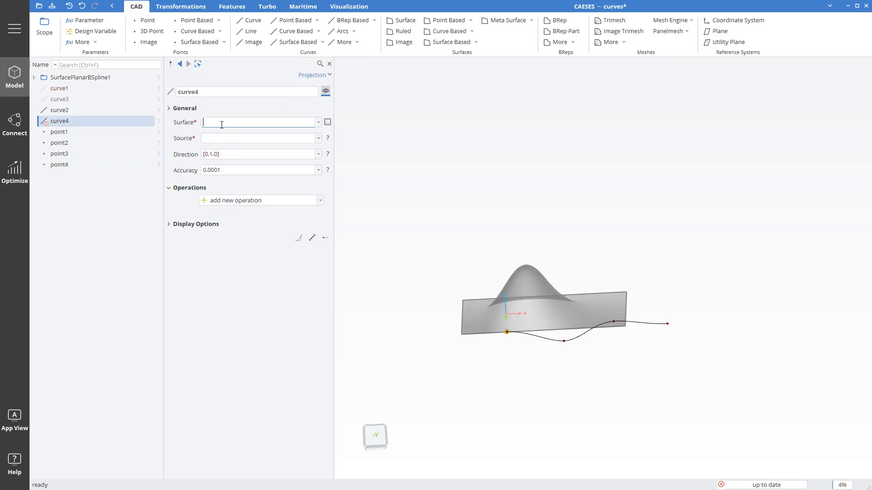
click(482, 316)
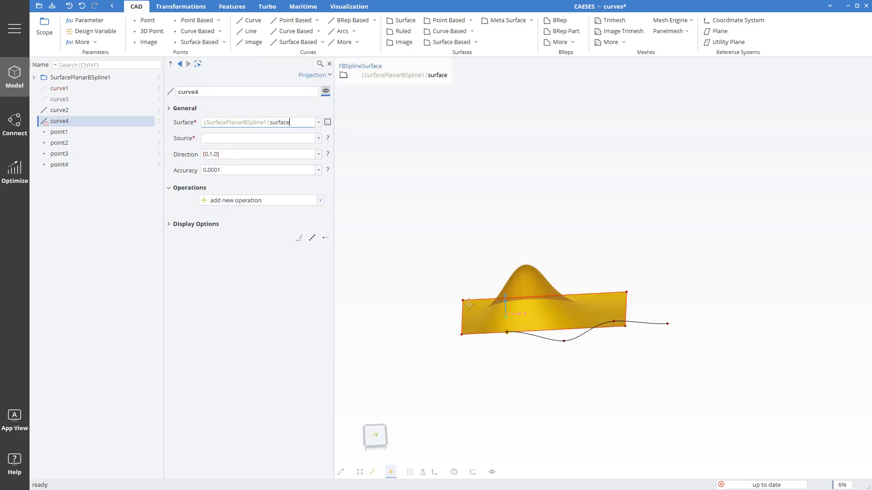
click(242, 139)
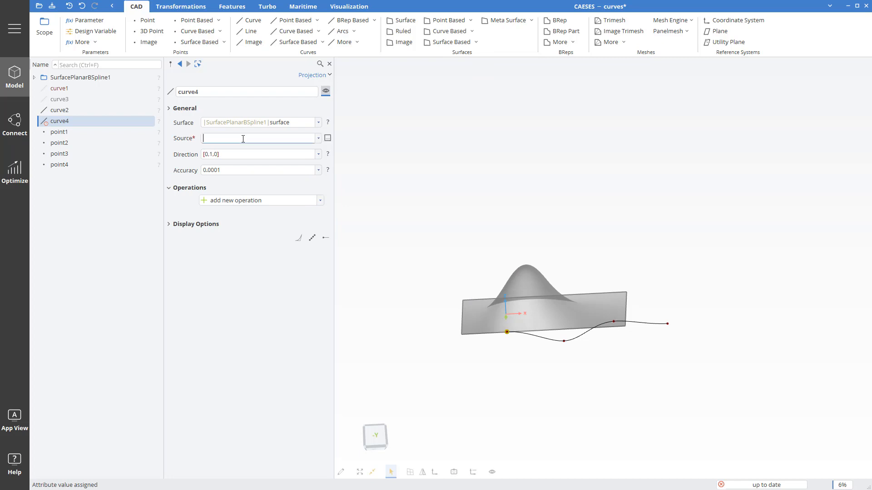
click(547, 340)
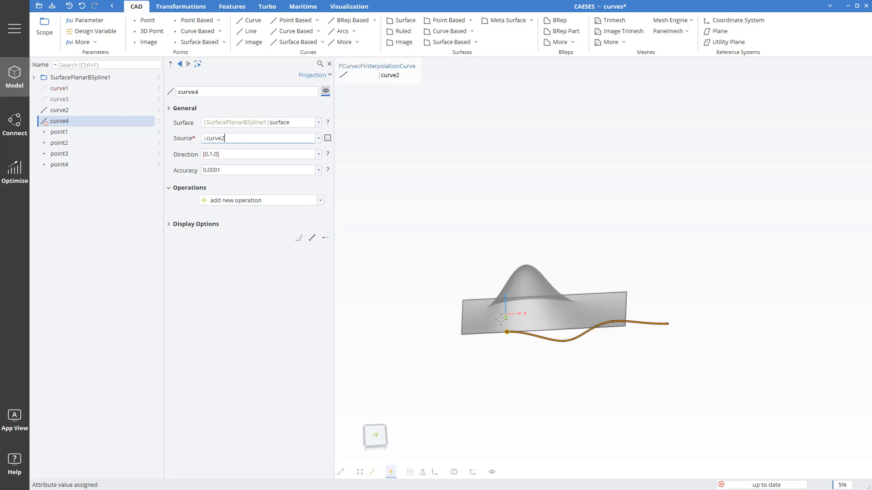
- Set the projection curve's direction to [0,0,1] and inspect the projected curve on the surface
click(218, 154)
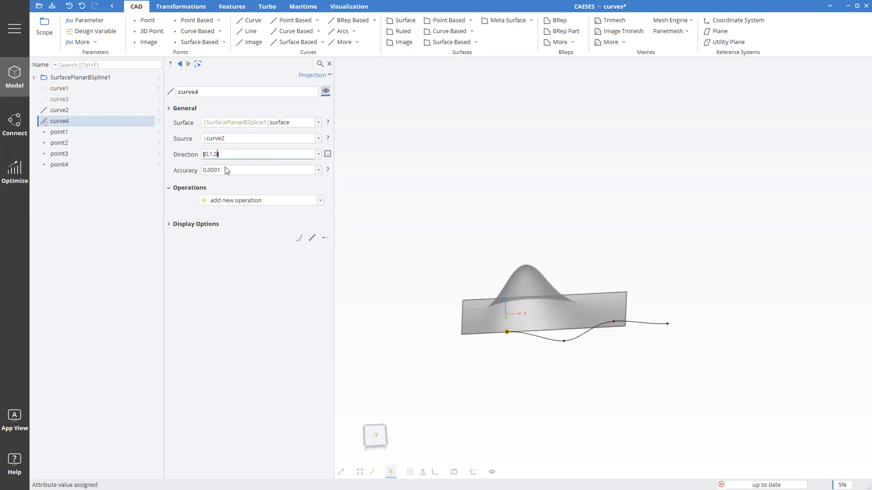
key(BackSpace)
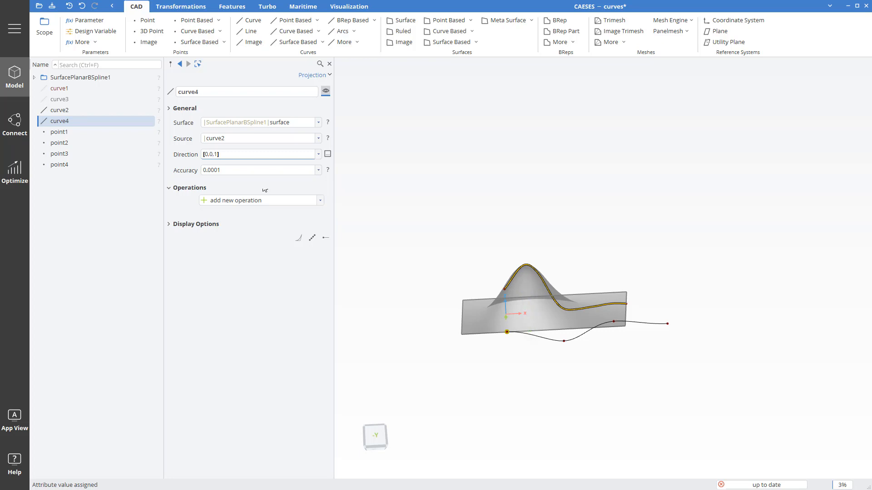
drag(580, 271, 597, 327)
right_drag(590, 255, 593, 303)
drag(593, 303, 593, 272)
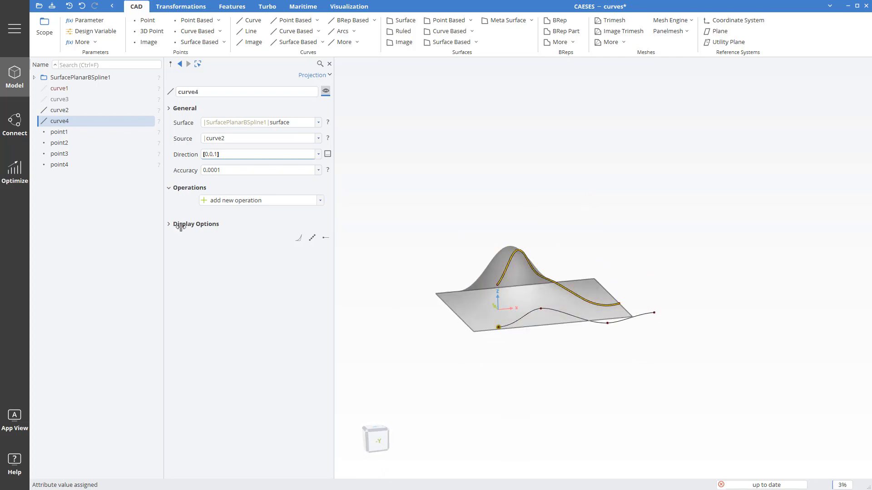
- Create an Iso Parameter curve on the SurfacePlanarBSpline1 surface and inspect it from above
click(469, 307)
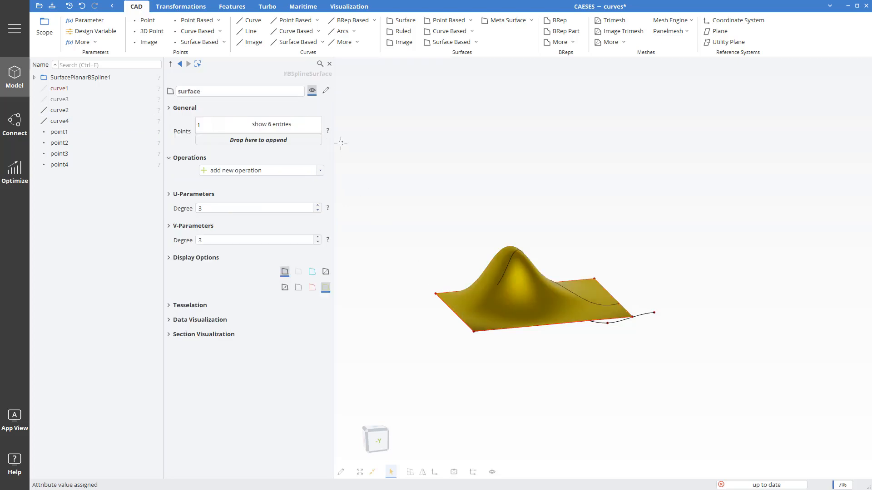
click(318, 44)
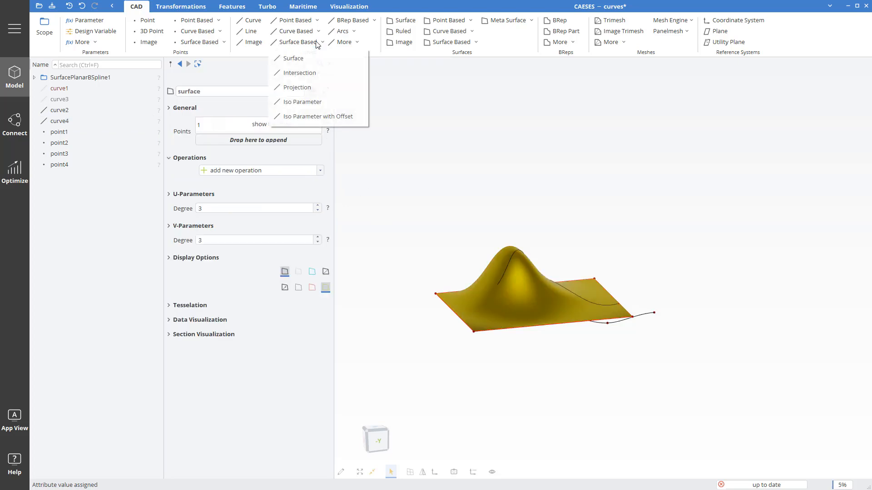
click(314, 102)
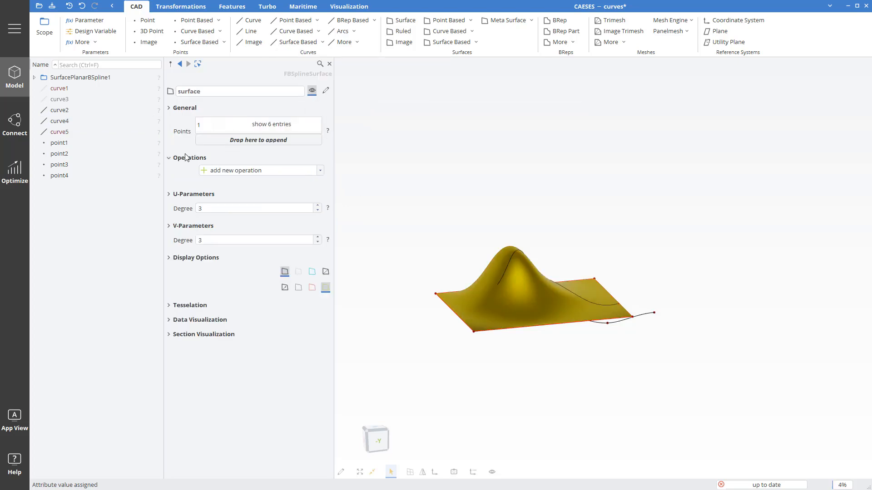
drag(516, 225, 545, 255)
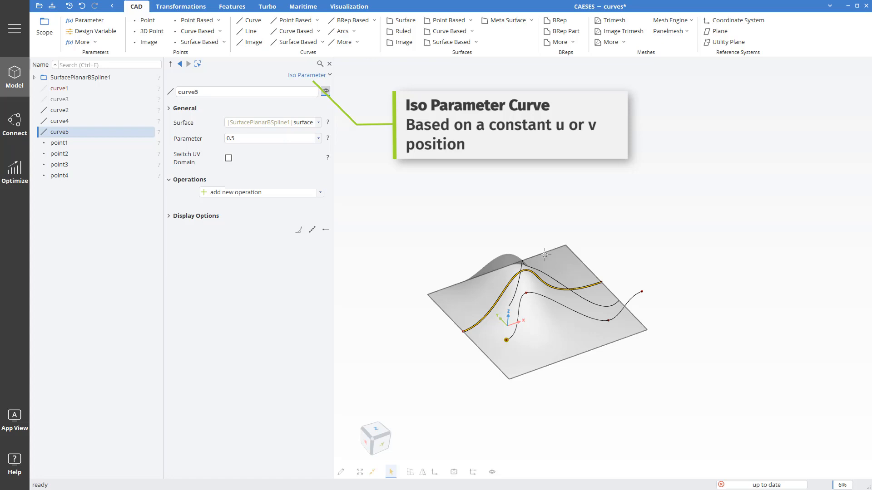
drag(544, 255, 554, 303)
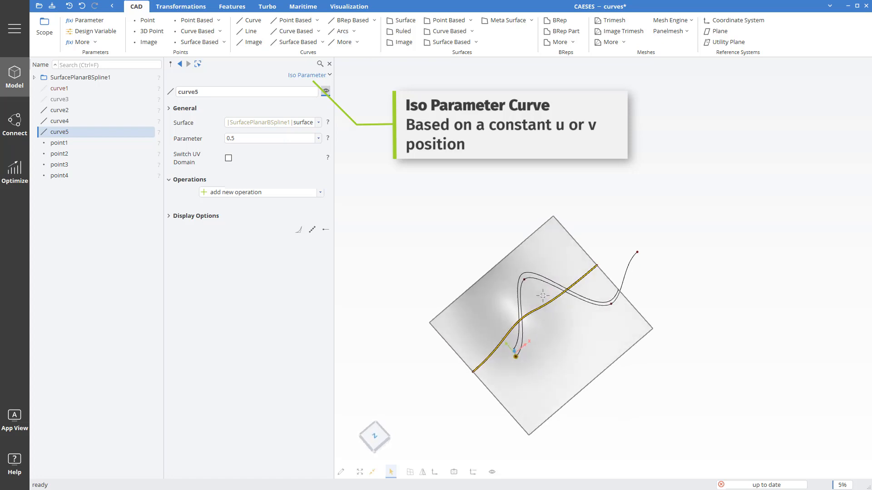
- Set the iso parameter curve's parameter first to 0.2 and finally to 0.1, and switch its UV domain
click(244, 138)
key(BackSpace)
text(2)
key(Return)
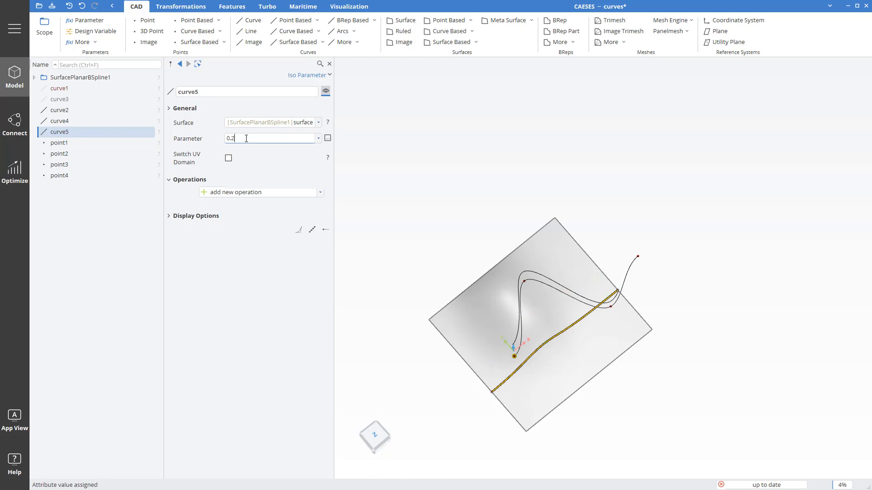
key(Return)
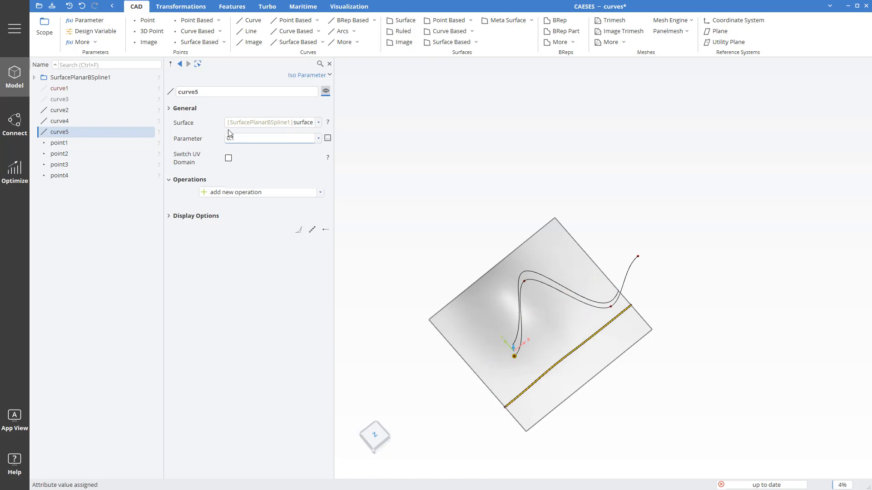
click(228, 159)
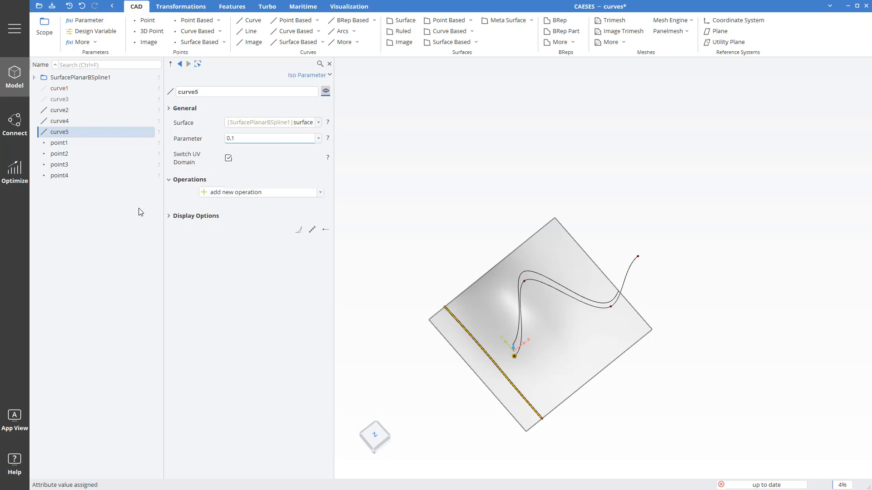